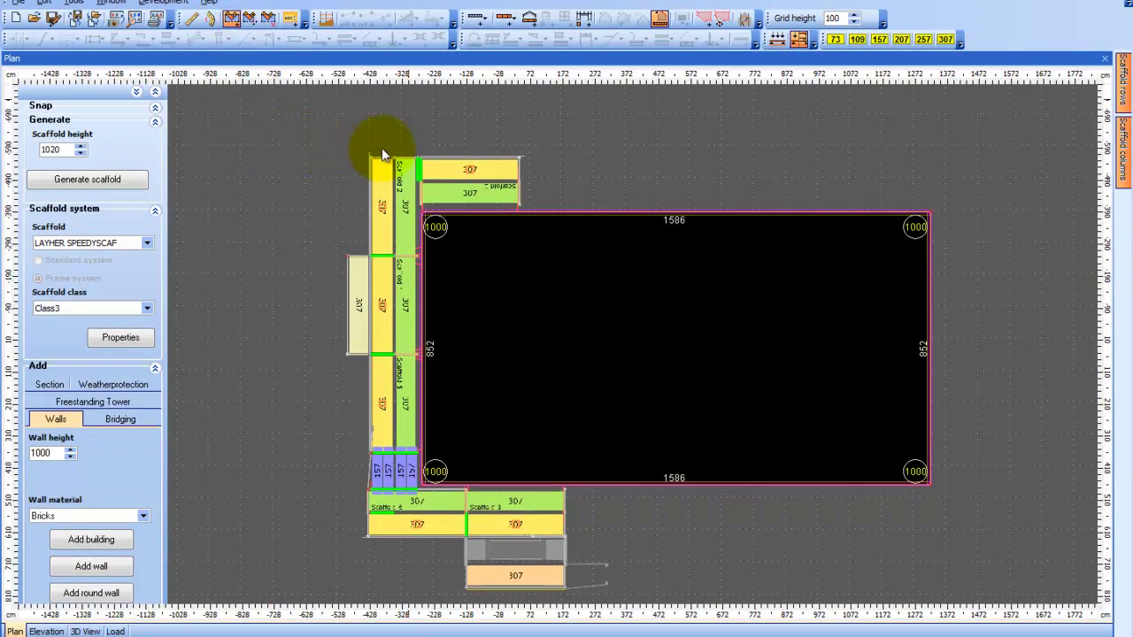
Place section S1 as a horizontal cut above the scaffold's top edge, with its depth set.
{"action": "left_click", "coordinate": [325, 138]}
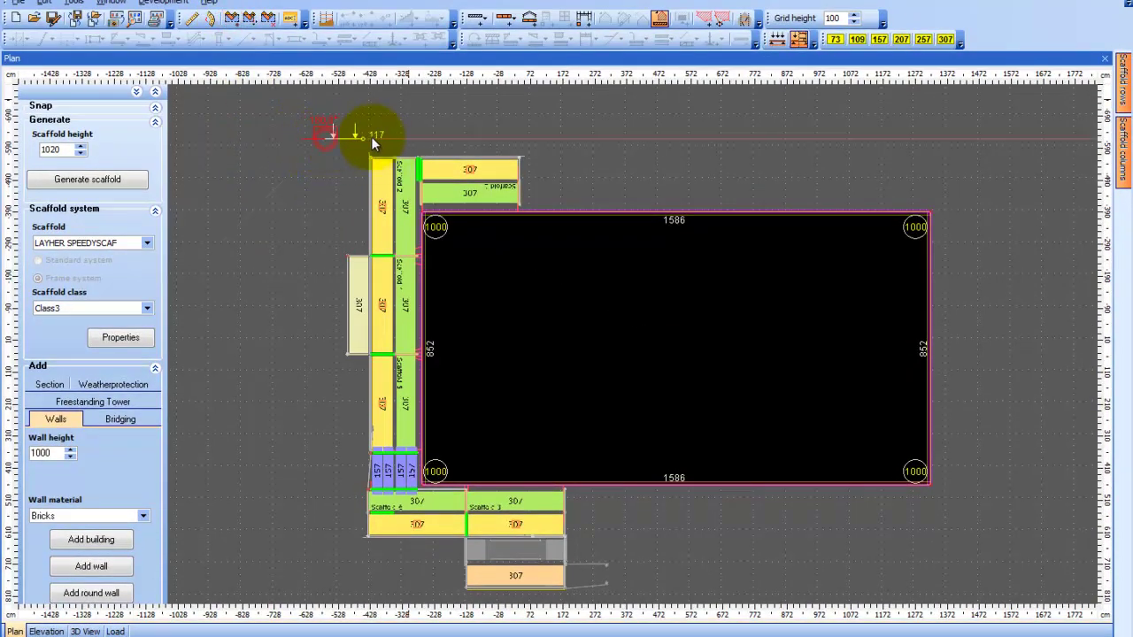
{"action": "left_click", "coordinate": [562, 138]}
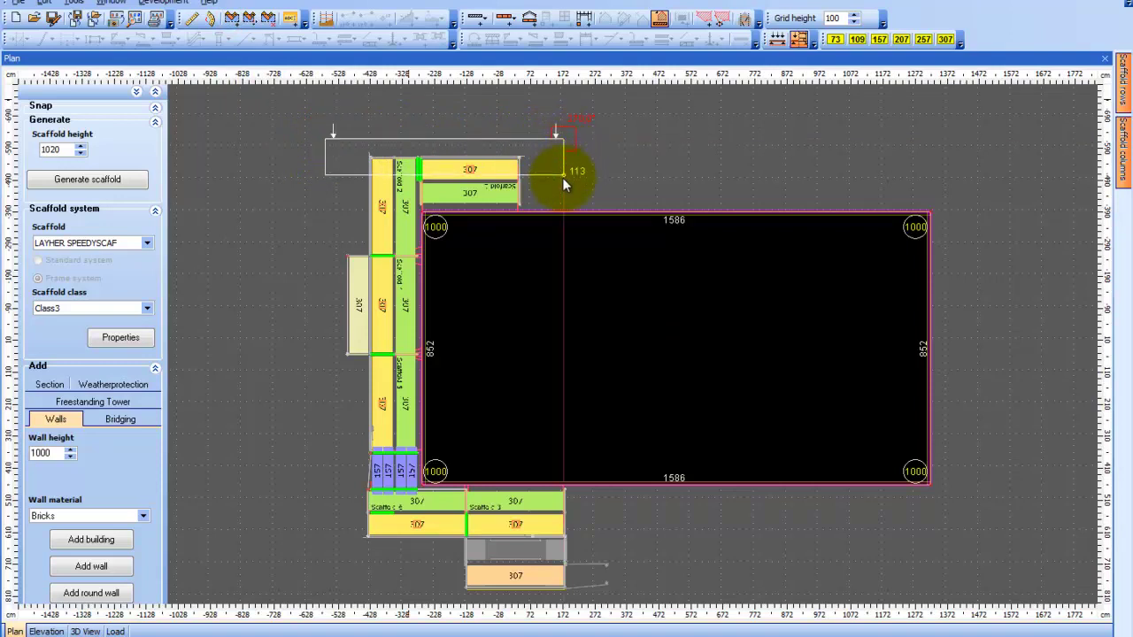
{"action": "left_click", "coordinate": [567, 235]}
{"action": "left_click", "coordinate": [469, 109]}
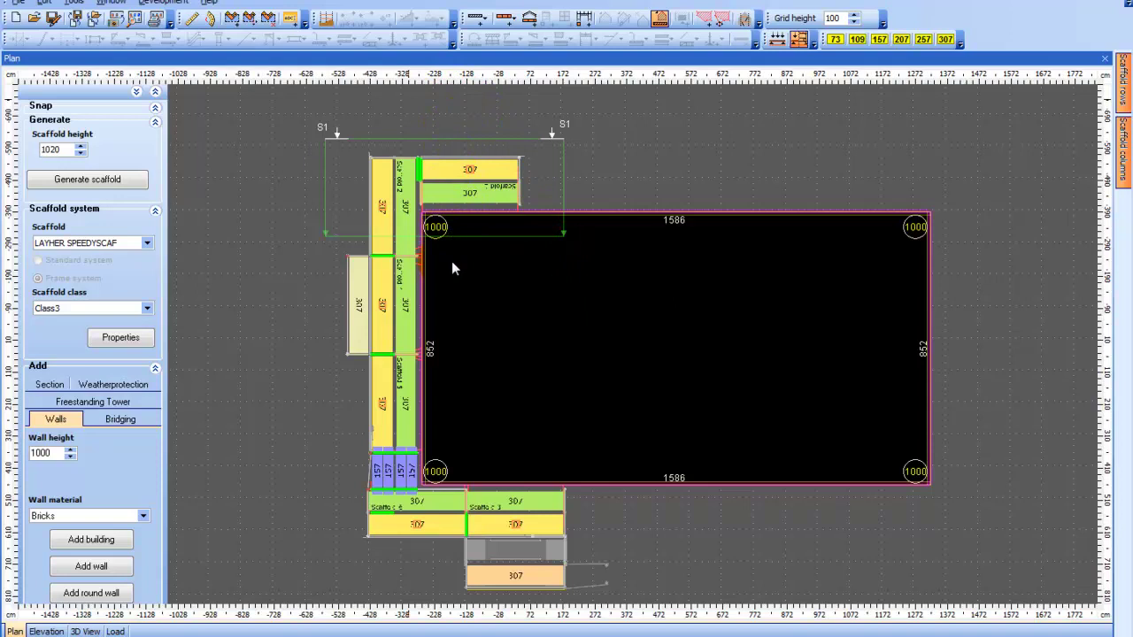
Draw section S2 as a vertical cut down the left scaffold, with its depth set.
{"action": "left_click", "coordinate": [234, 21]}
{"action": "left_click", "coordinate": [308, 108]}
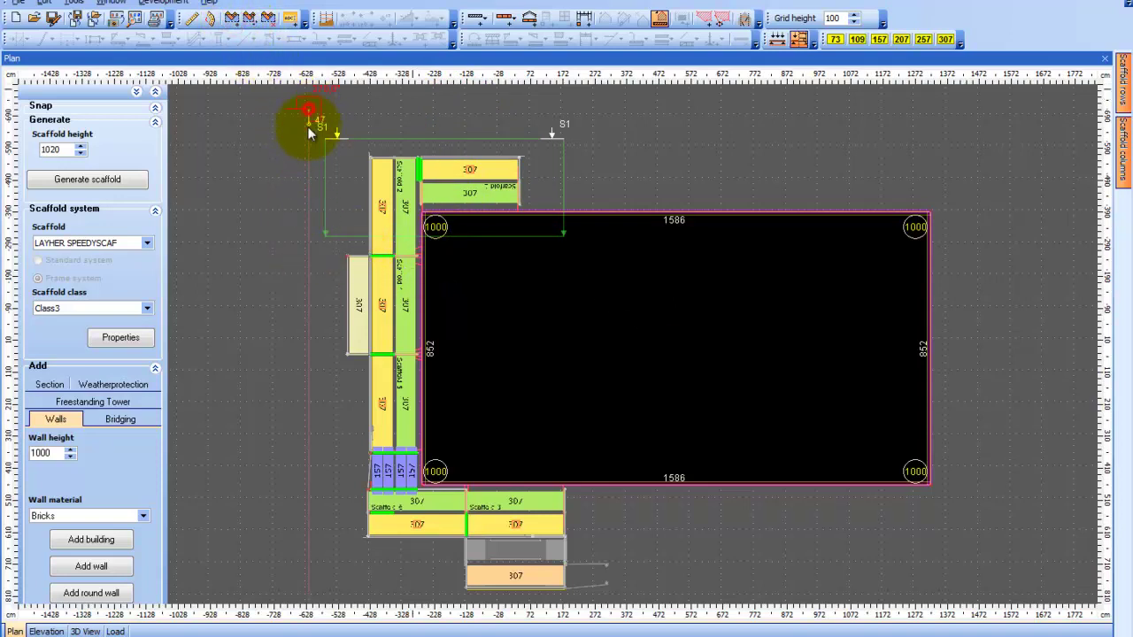
{"action": "left_click", "coordinate": [307, 556]}
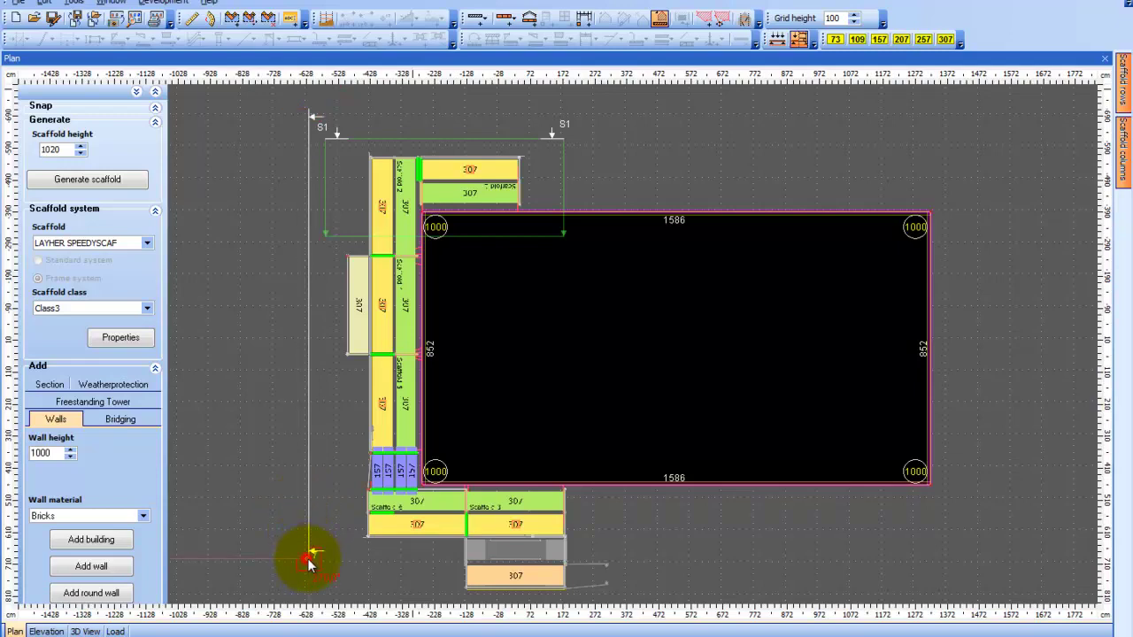
{"action": "left_click", "coordinate": [588, 577]}
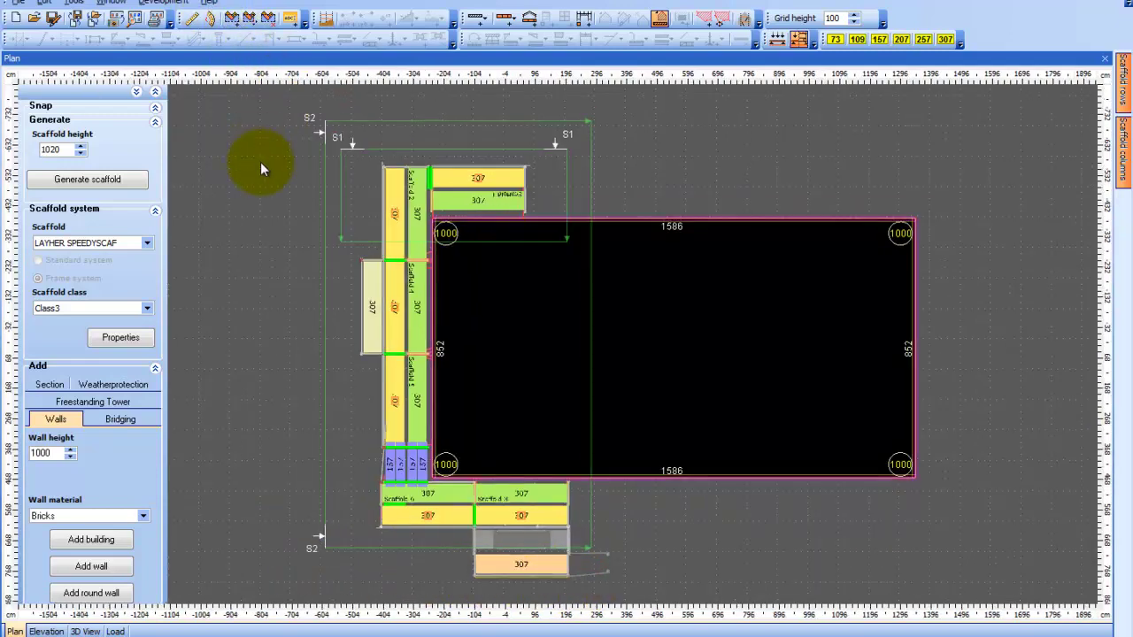
Draw section S3 as a diagonal cut across the building's lower right corner.
{"action": "left_click", "coordinate": [232, 19]}
{"action": "left_click", "coordinate": [566, 601]}
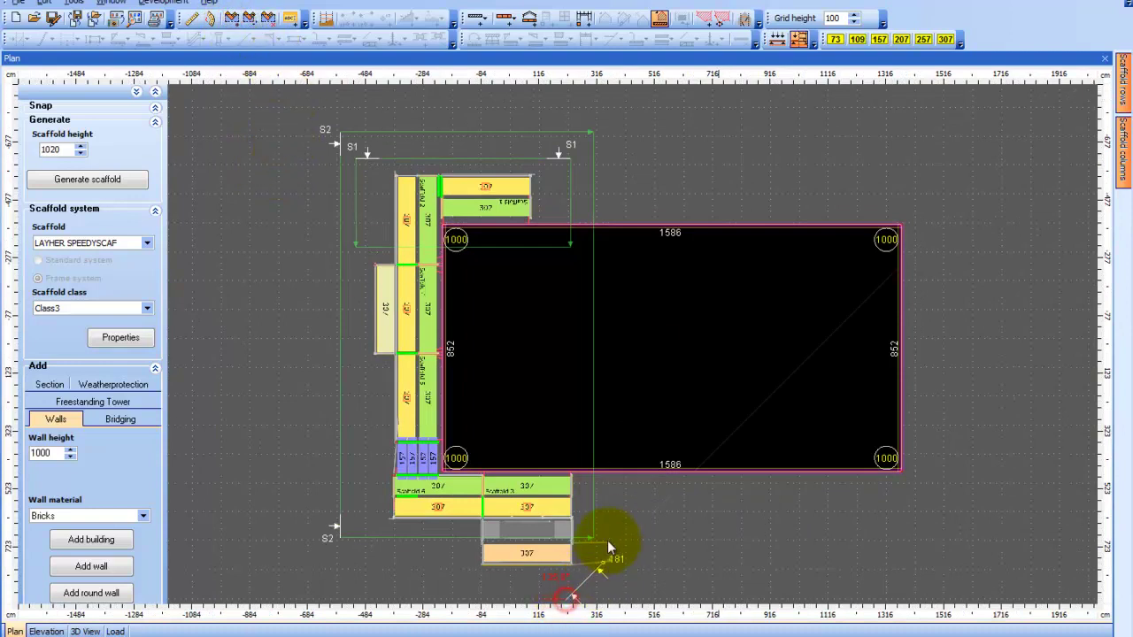
{"action": "left_click", "coordinate": [653, 487]}
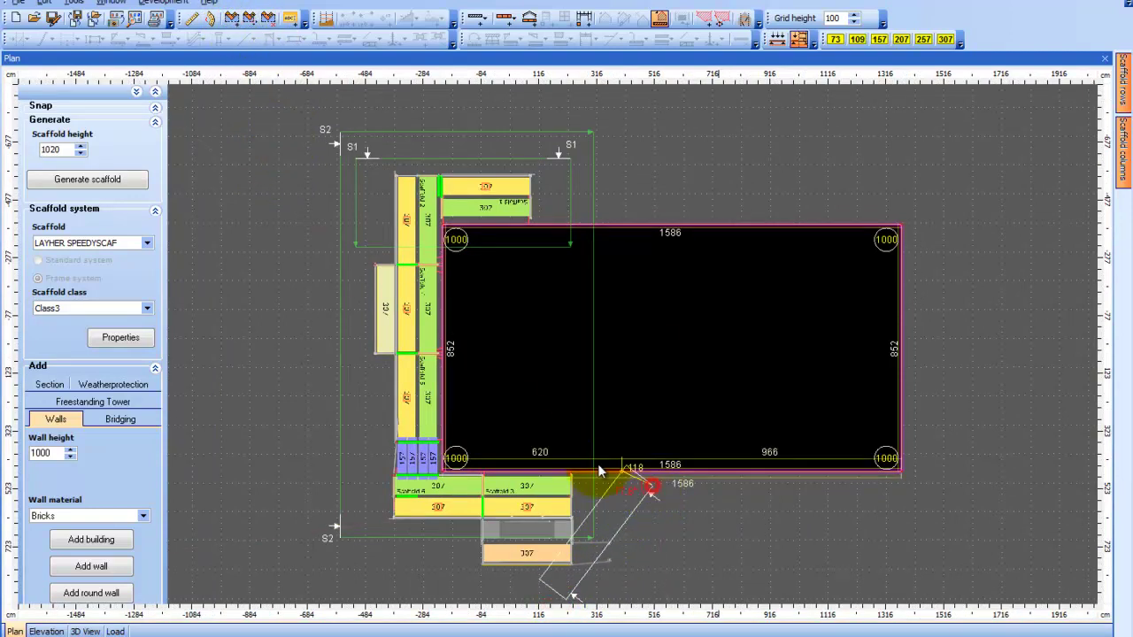
{"action": "left_click", "coordinate": [482, 398]}
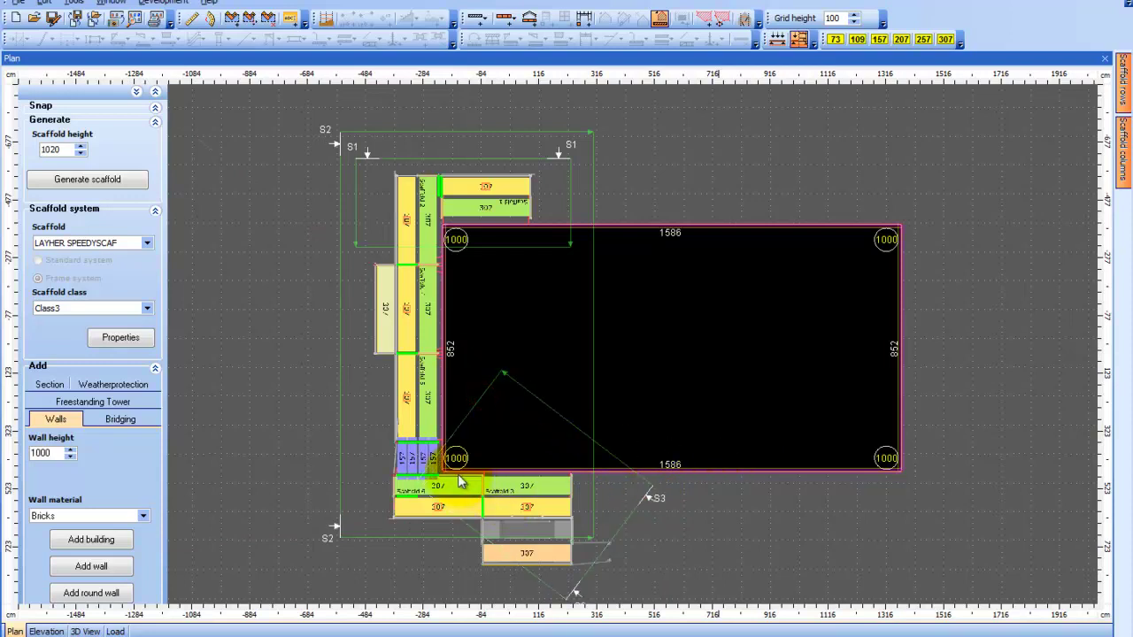
{"action": "left_click", "coordinate": [346, 430]}
{"action": "left_click", "coordinate": [464, 558]}
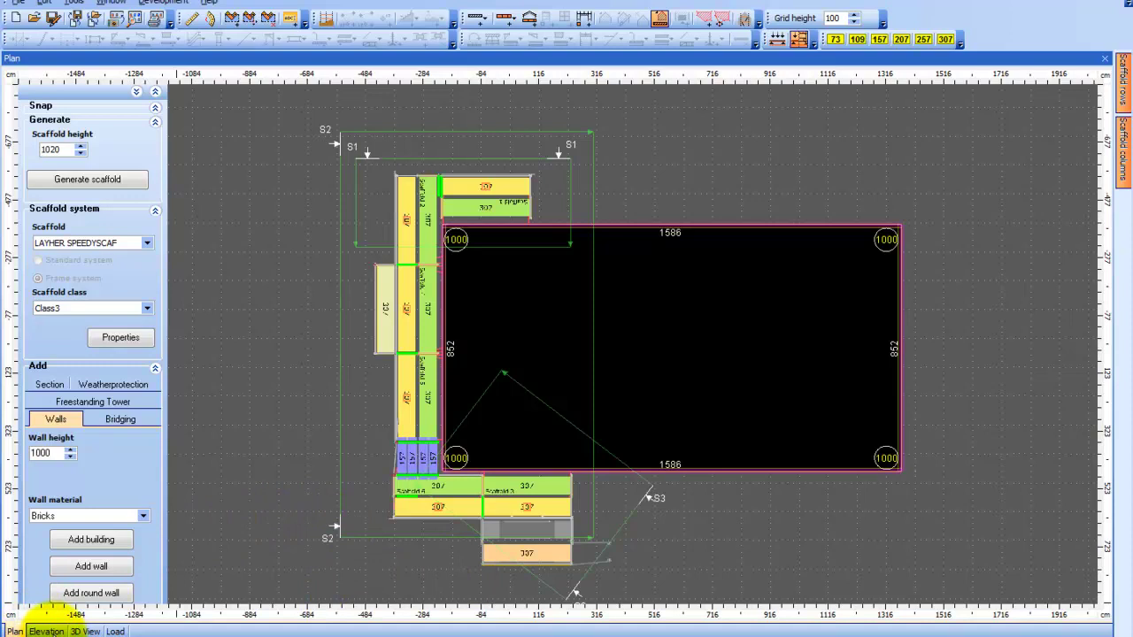
In the Elevation view, look through the S1, S2 and S3 cross-section drawings, finishing on S2.
{"action": "left_click", "coordinate": [46, 631]}
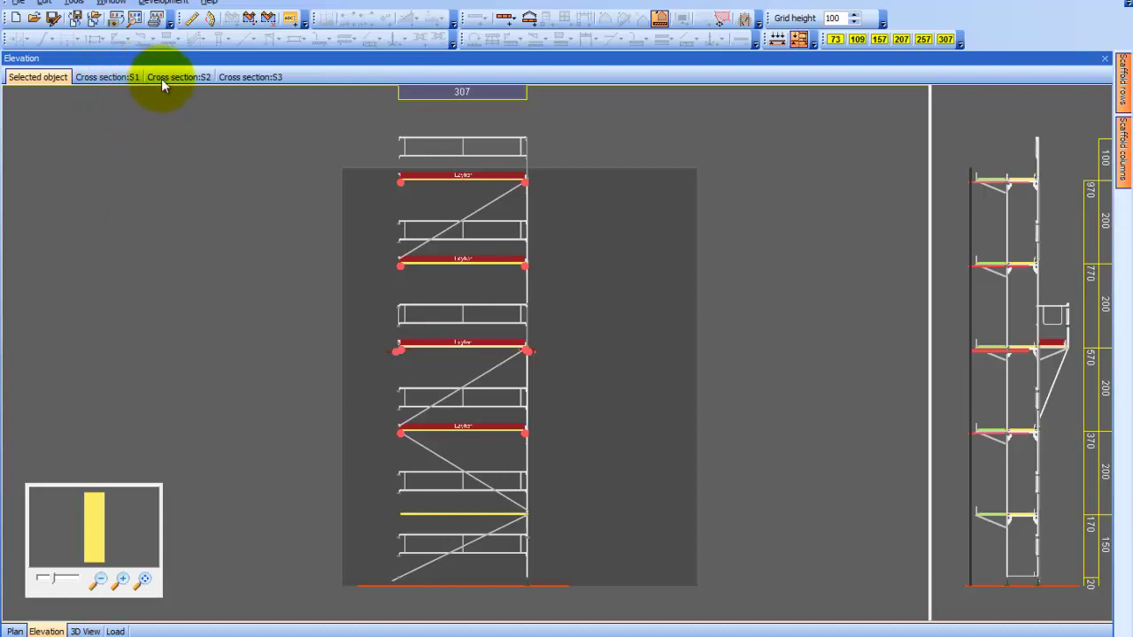
{"action": "left_click", "coordinate": [114, 76]}
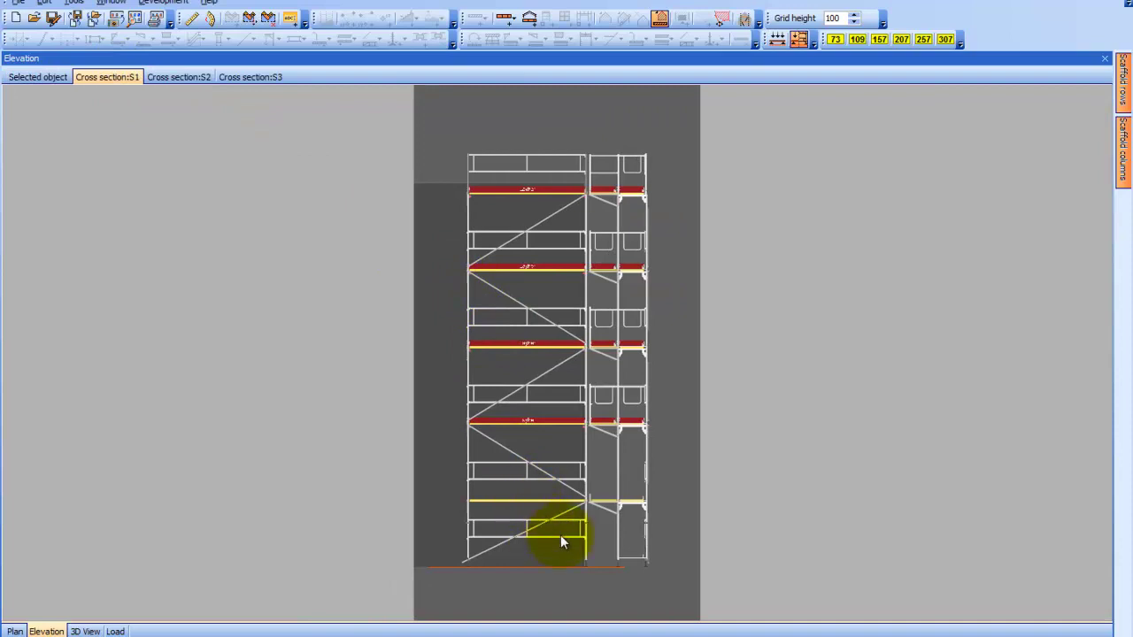
{"action": "left_click", "coordinate": [177, 78]}
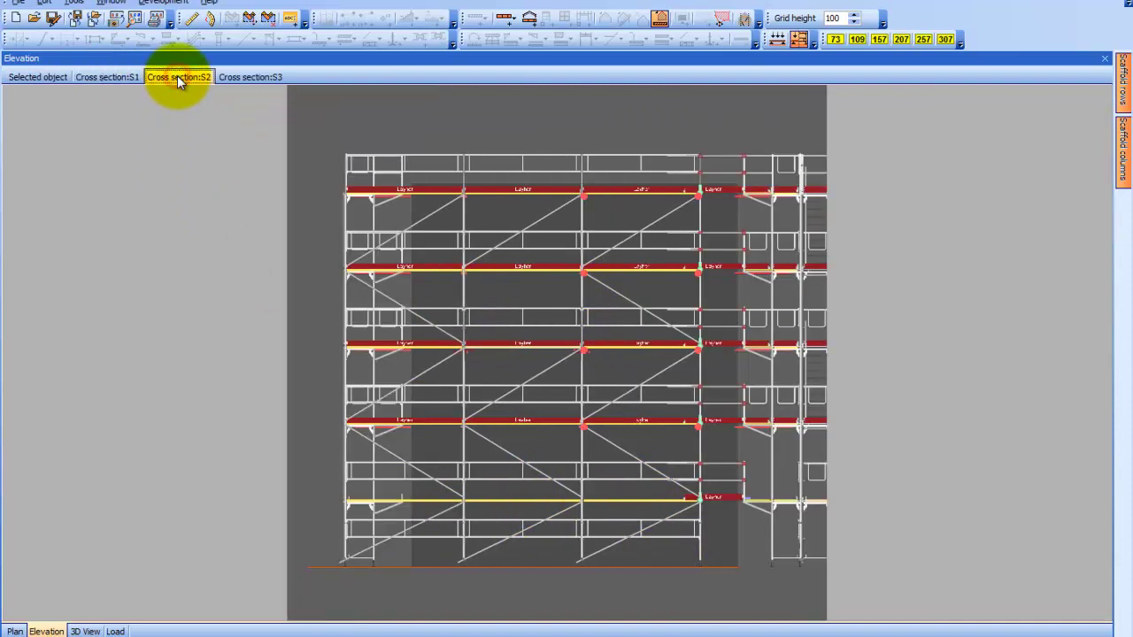
{"action": "left_click", "coordinate": [246, 78]}
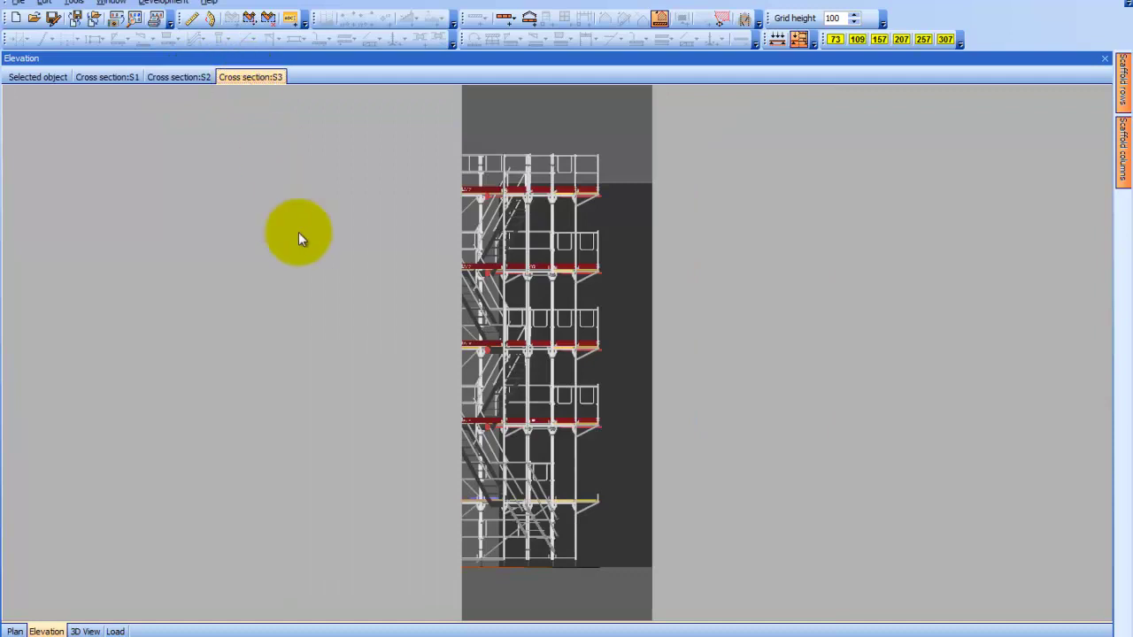
{"action": "scroll", "coordinate": [277, 301], "scroll_direction": "up", "scroll_amount": 3}
{"action": "scroll", "coordinate": [265, 310], "scroll_direction": "down", "scroll_amount": 1}
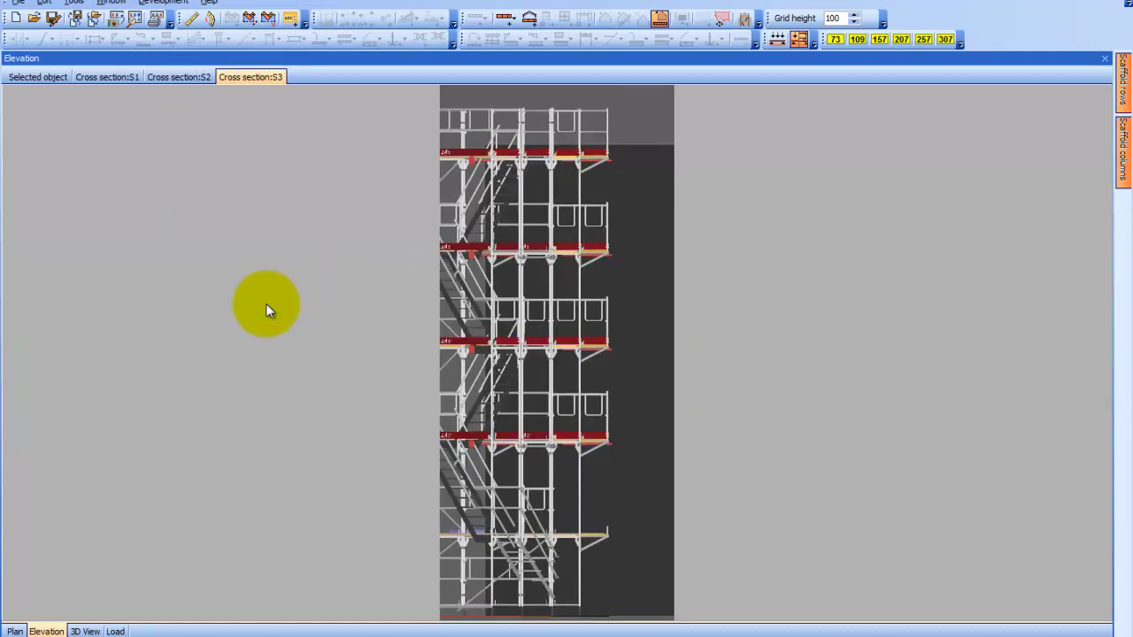
{"action": "left_click", "coordinate": [166, 76]}
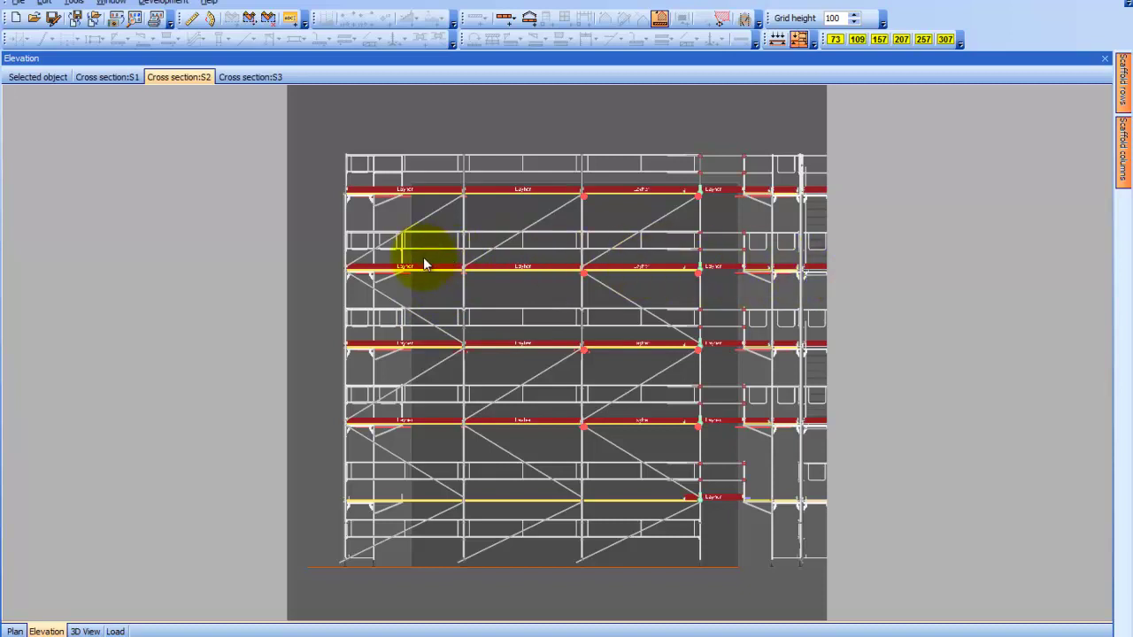
Add workers on the left bay's second-level deck and on the top-right scaffold deck.
{"action": "left_click", "coordinate": [417, 231]}
{"action": "right_click", "coordinate": [417, 232]}
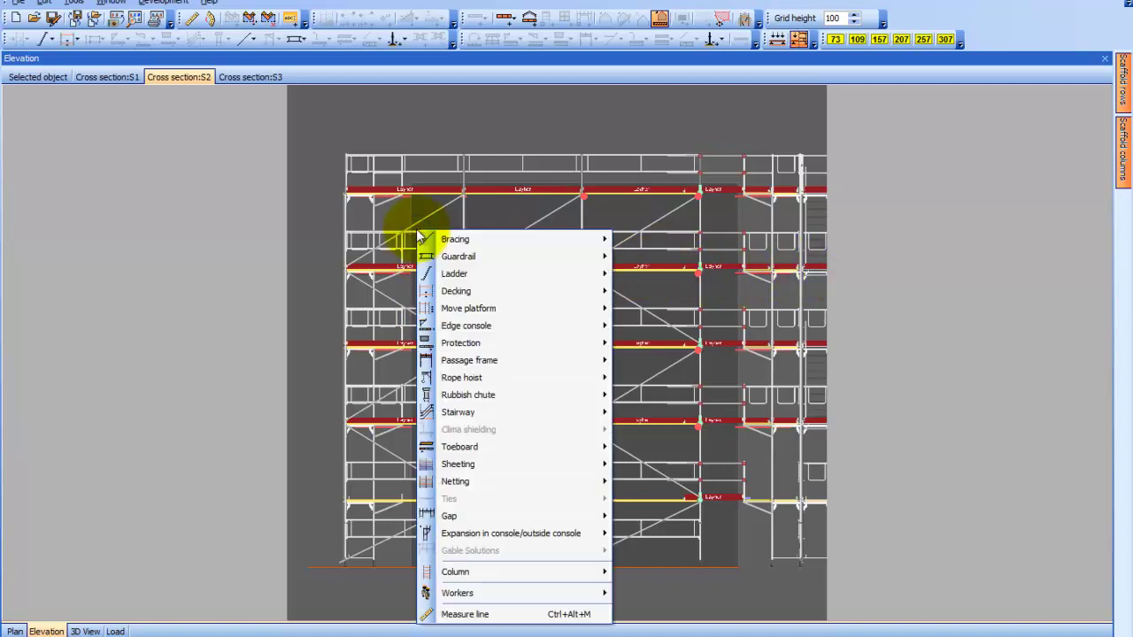
{"action": "mouse_move", "coordinate": [549, 594]}
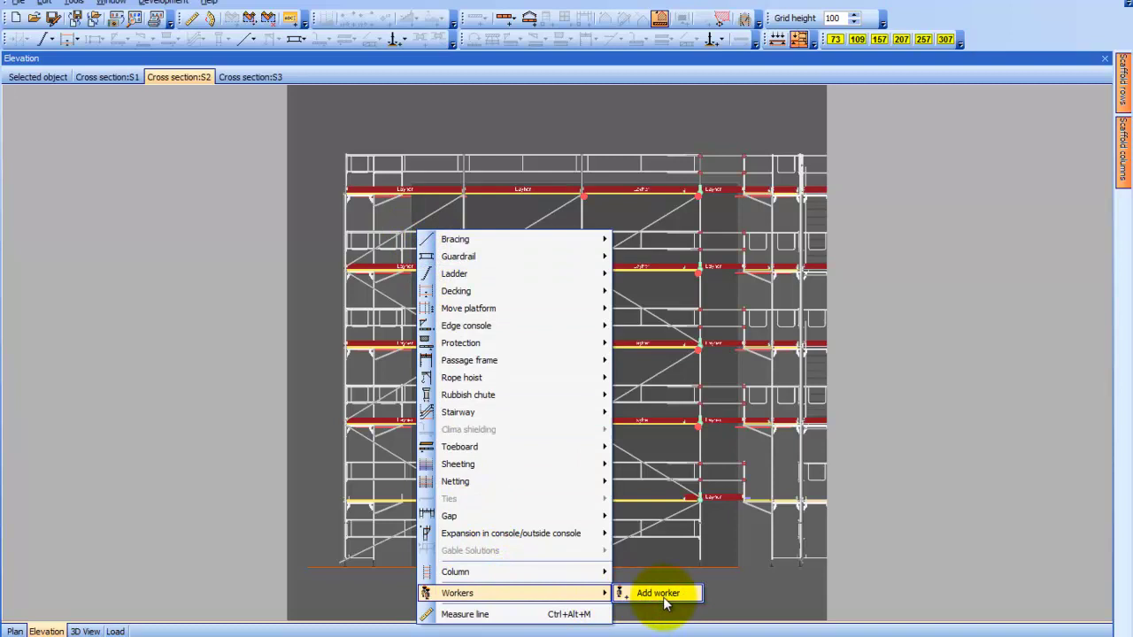
{"action": "left_click", "coordinate": [664, 595]}
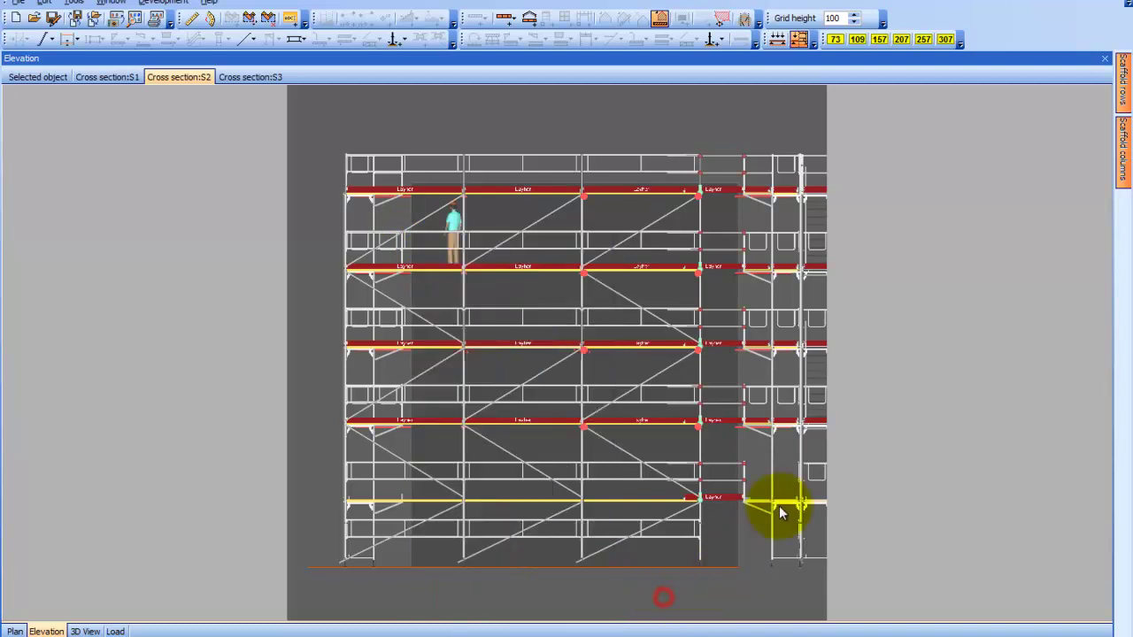
{"action": "right_click", "coordinate": [791, 192]}
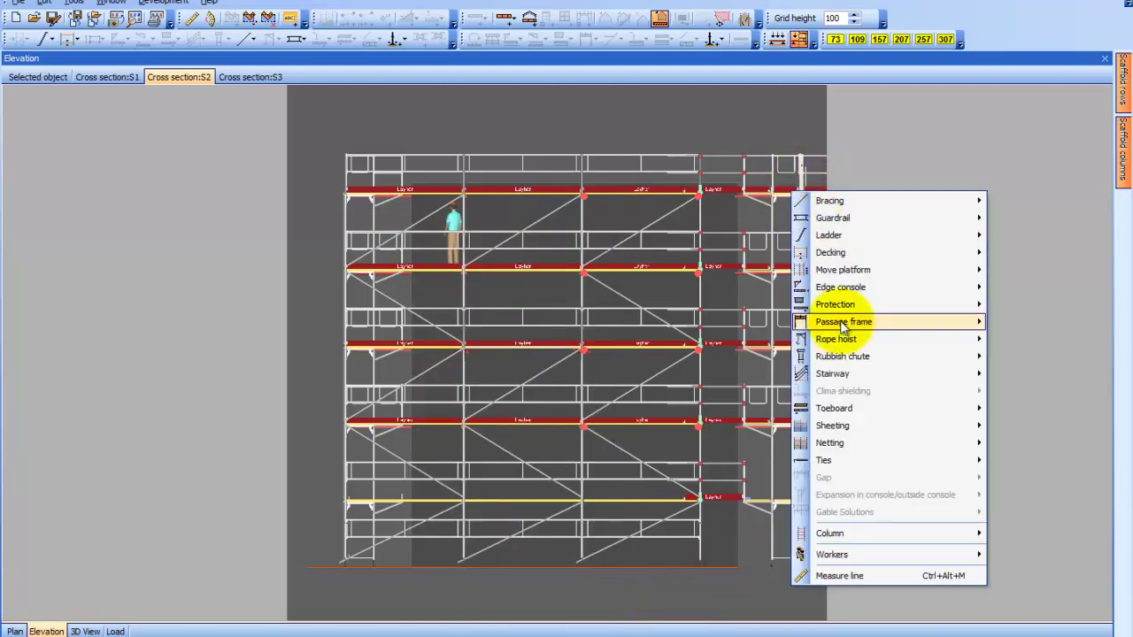
{"action": "mouse_move", "coordinate": [906, 556]}
{"action": "left_click", "coordinate": [1007, 555]}
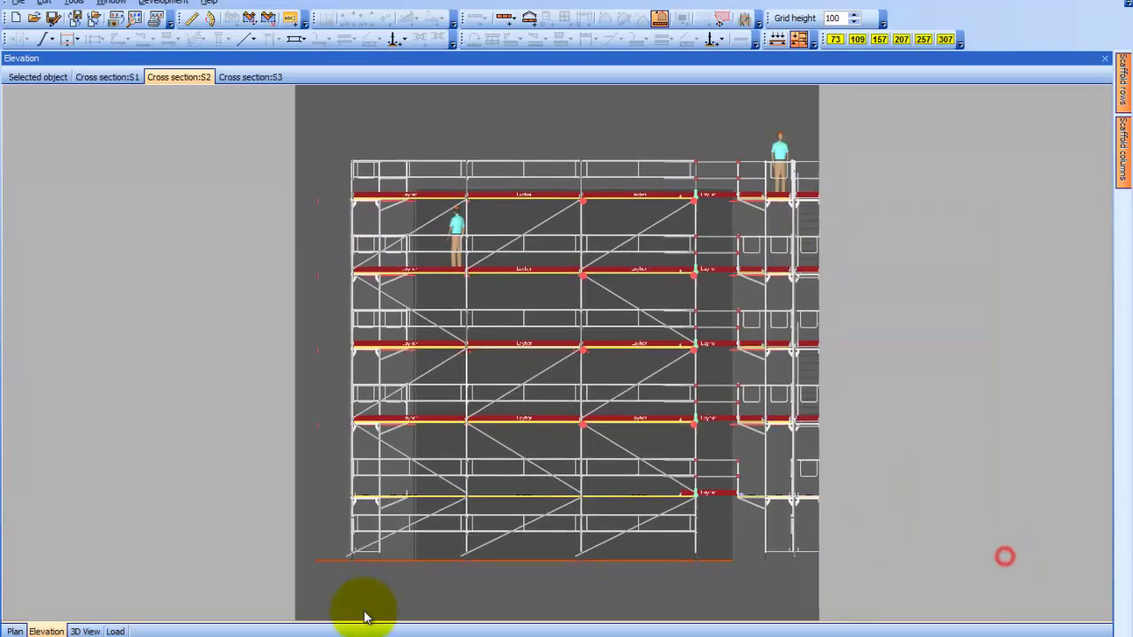
Orbit the scaffold in 3D to a new angle, then return to the plan.
{"action": "left_click", "coordinate": [85, 631]}
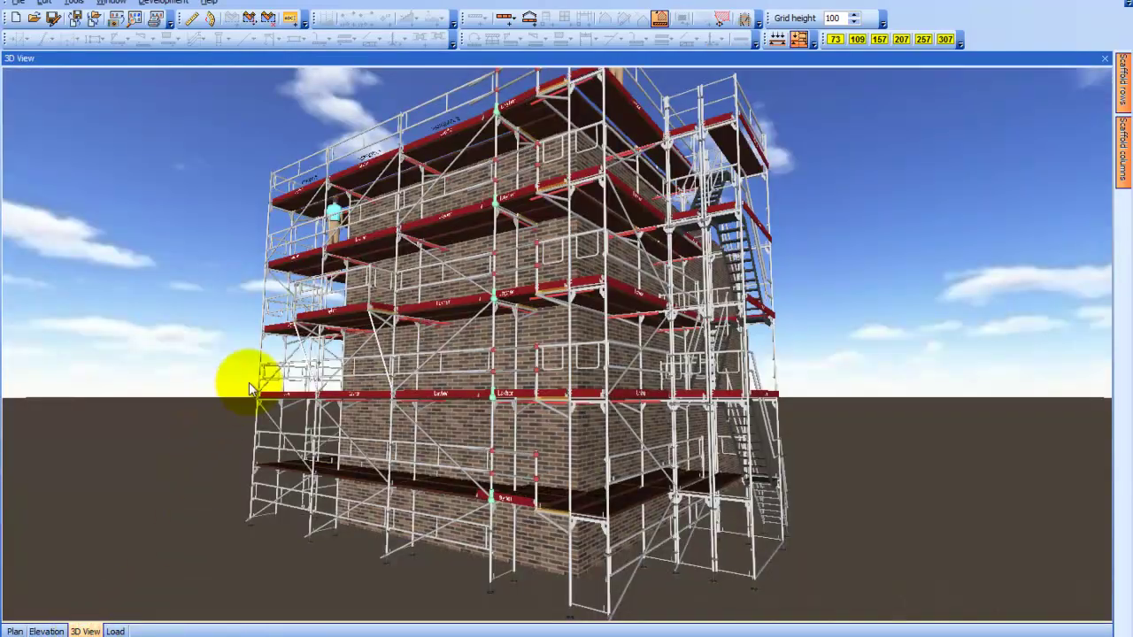
{"action": "left_click_drag", "start_coordinate": [240, 380], "coordinate": [460, 418]}
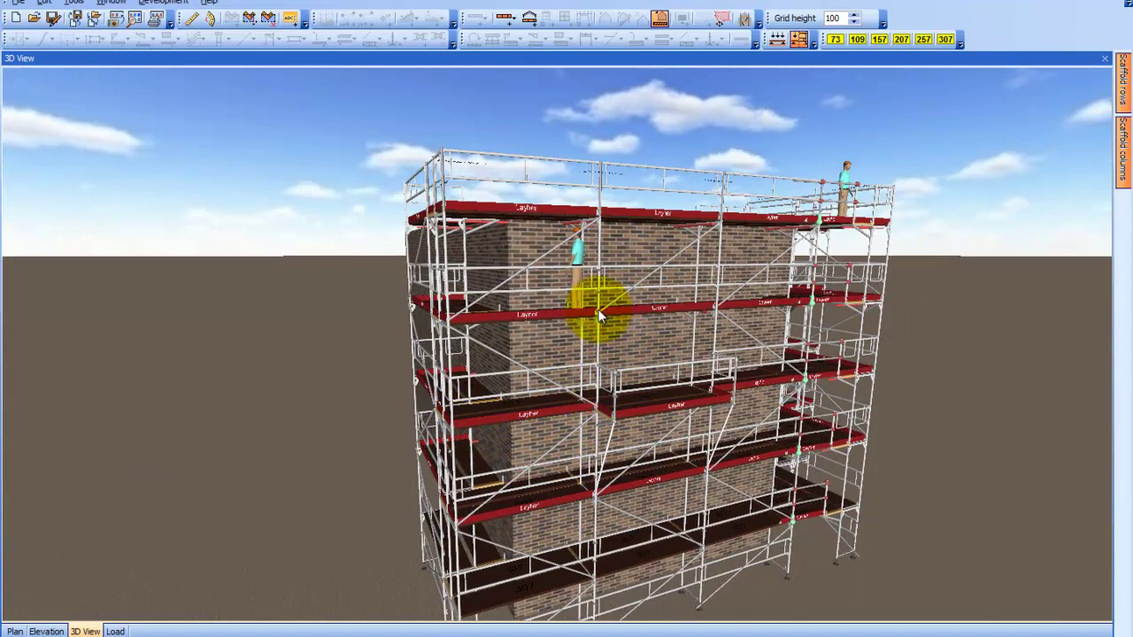
{"action": "left_click", "coordinate": [16, 631]}
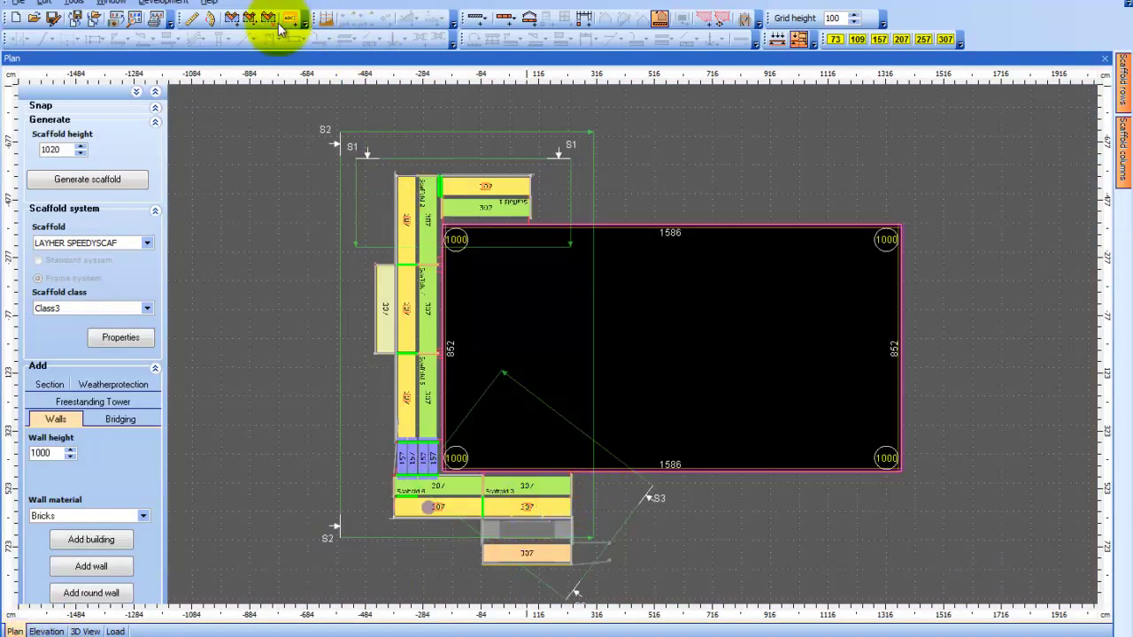
Draw section S4 as a horizontal cut across the left-side scaffold, with its depth set.
{"action": "left_click", "coordinate": [231, 18]}
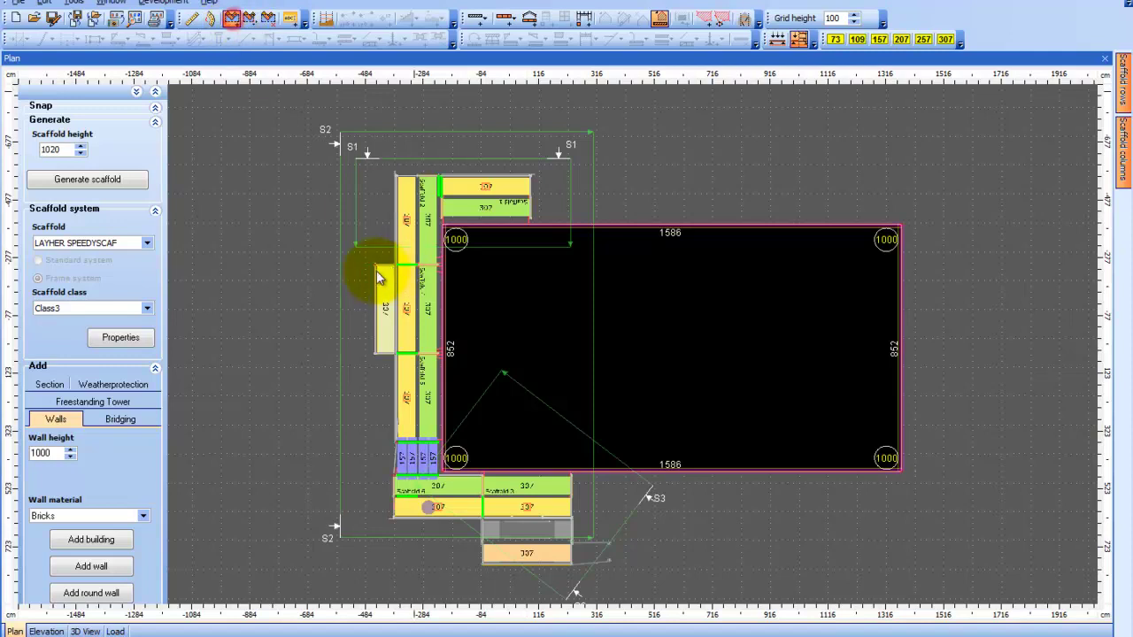
{"action": "left_click", "coordinate": [301, 252]}
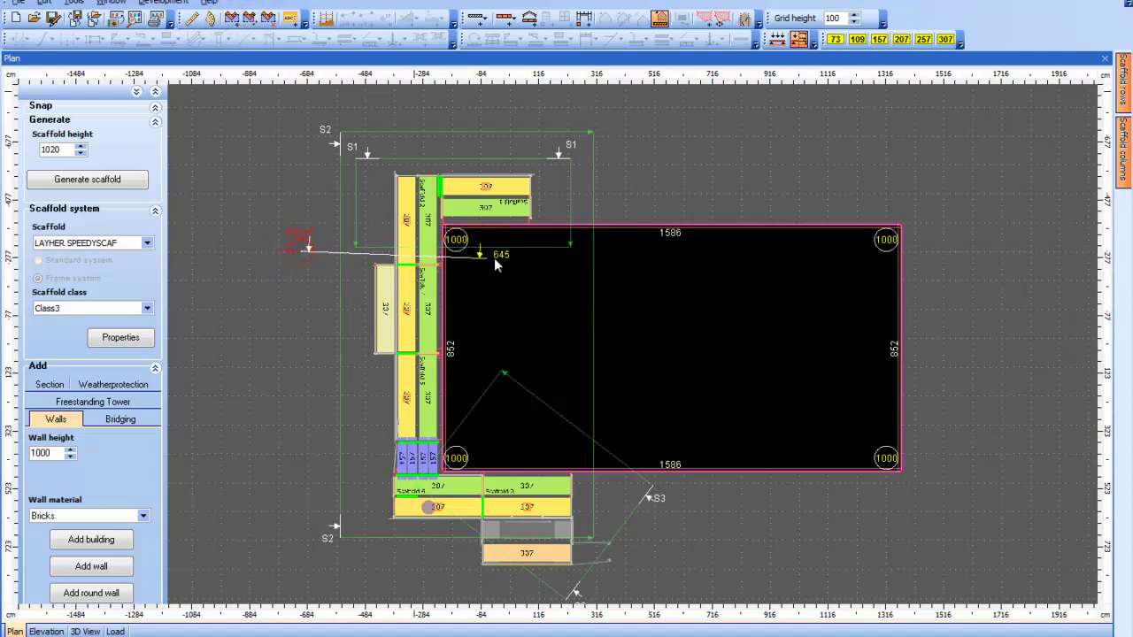
{"action": "left_click", "coordinate": [500, 255]}
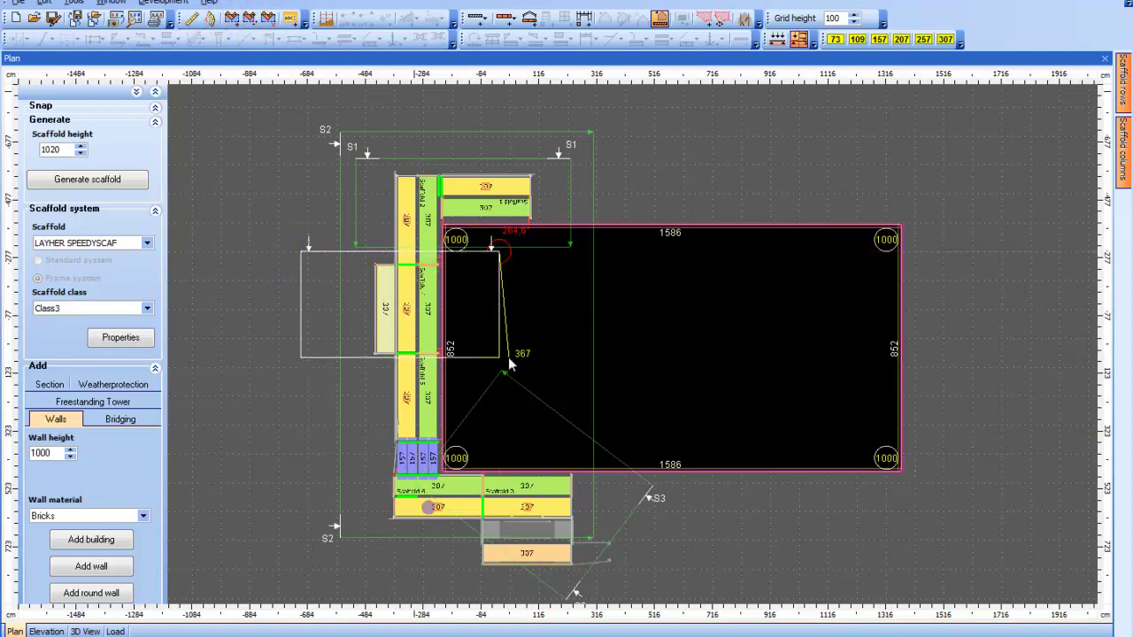
{"action": "left_click", "coordinate": [508, 357]}
Check the S4 cross-section elevation drawing, then go back to the plan.
{"action": "left_click", "coordinate": [45, 631]}
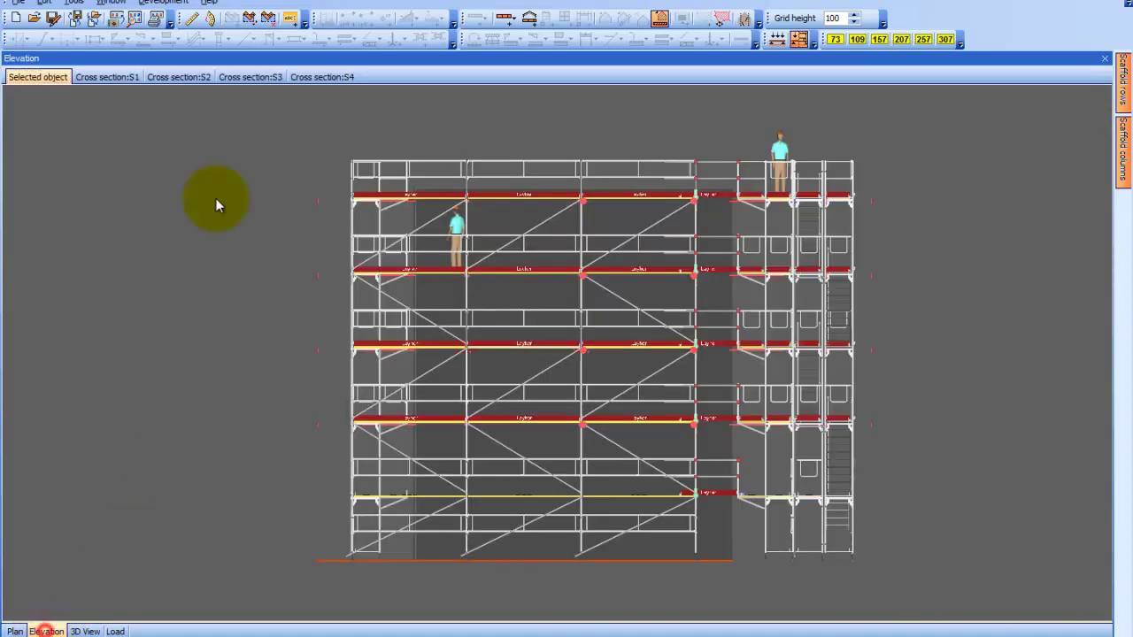
{"action": "left_click", "coordinate": [347, 77]}
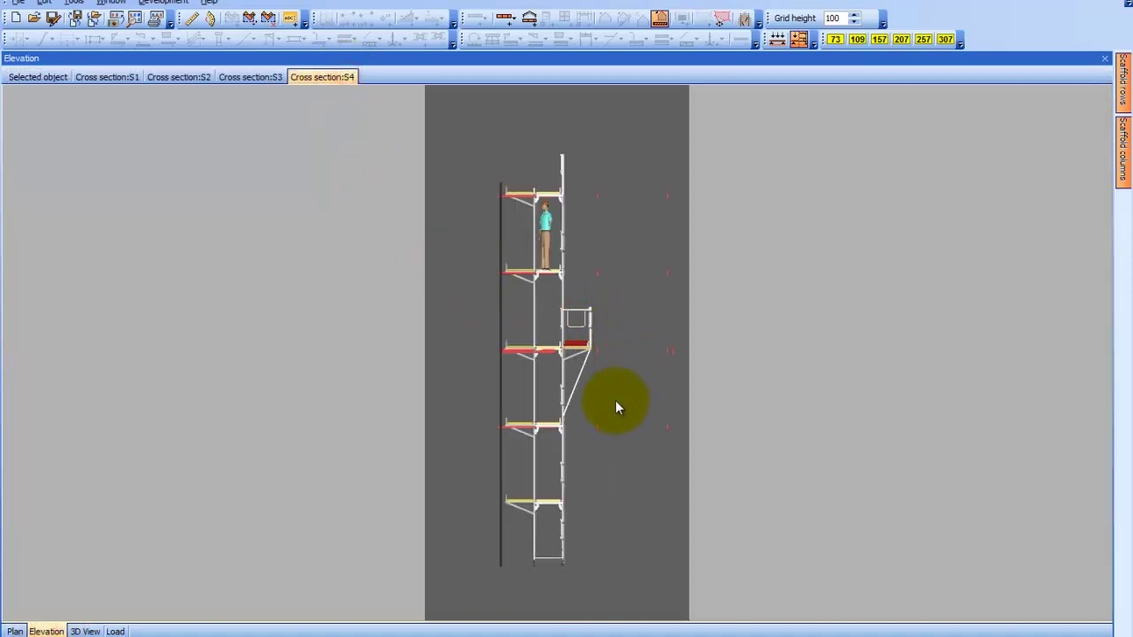
{"action": "scroll", "coordinate": [567, 372], "scroll_direction": "up", "scroll_amount": 3}
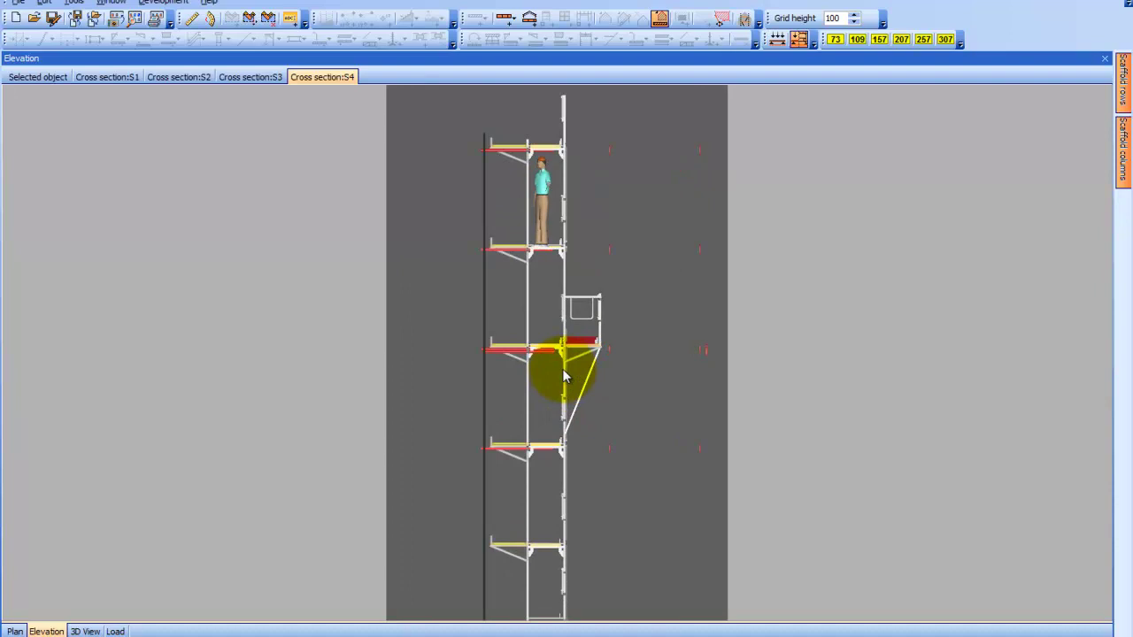
{"action": "scroll", "coordinate": [561, 372], "scroll_direction": "down", "scroll_amount": 1}
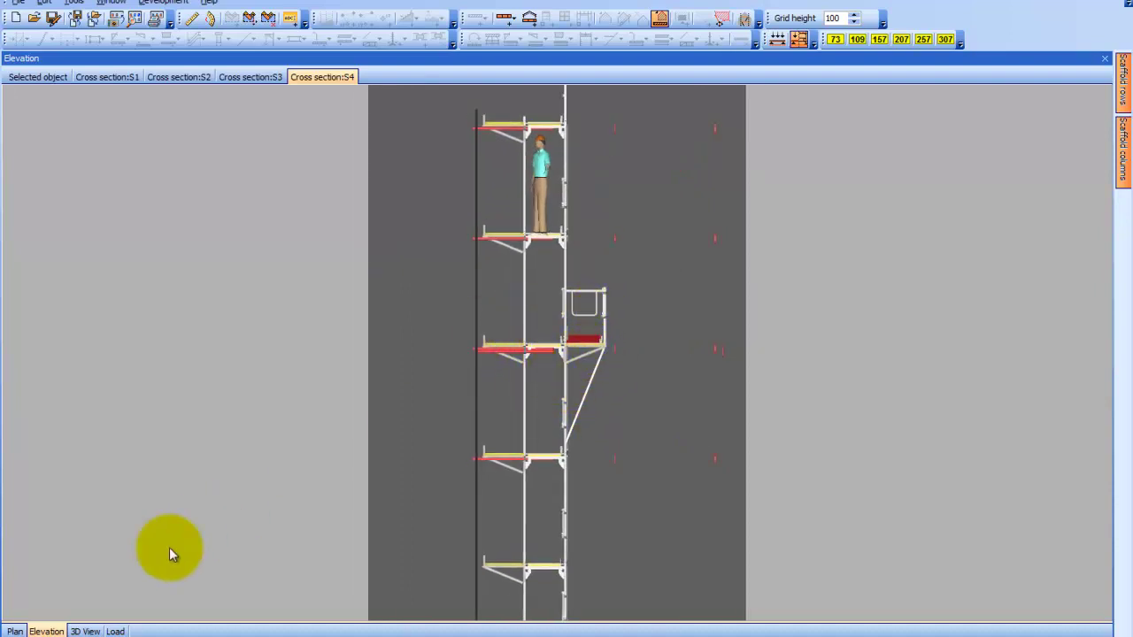
{"action": "left_click", "coordinate": [14, 631]}
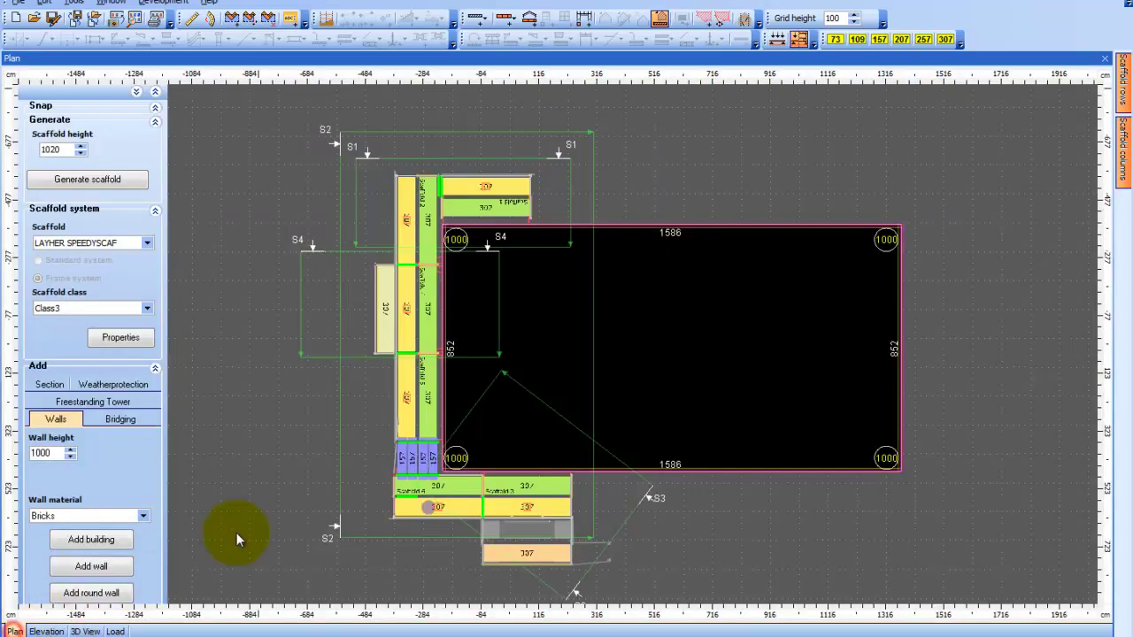
Delete the S2 section marker with the delete-section tool.
{"action": "left_click", "coordinate": [285, 18]}
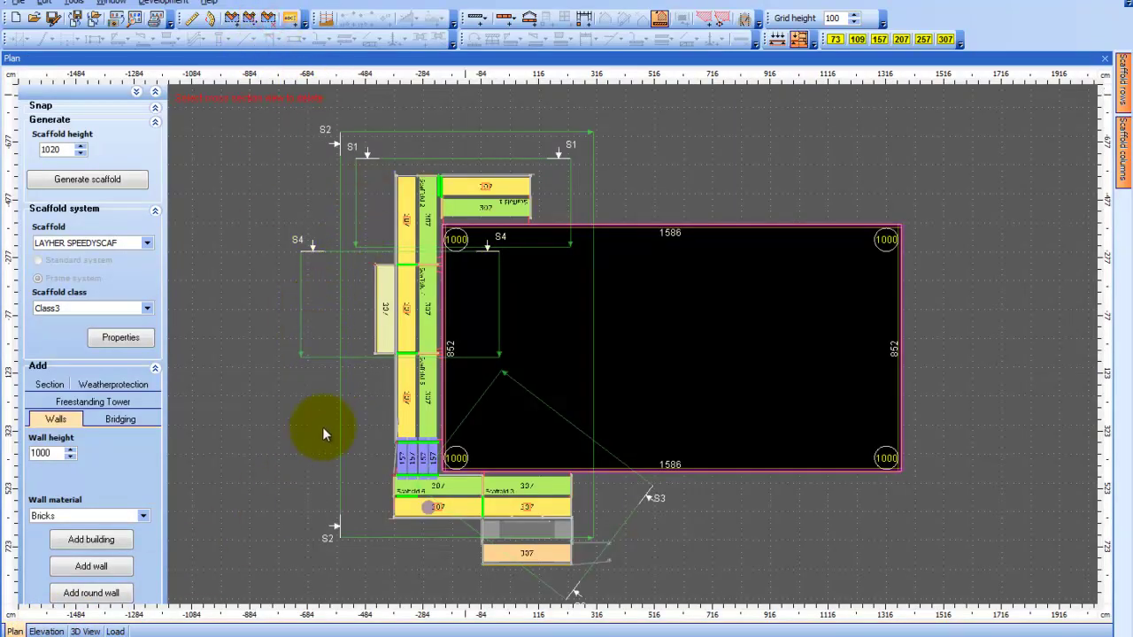
{"action": "left_click", "coordinate": [339, 529]}
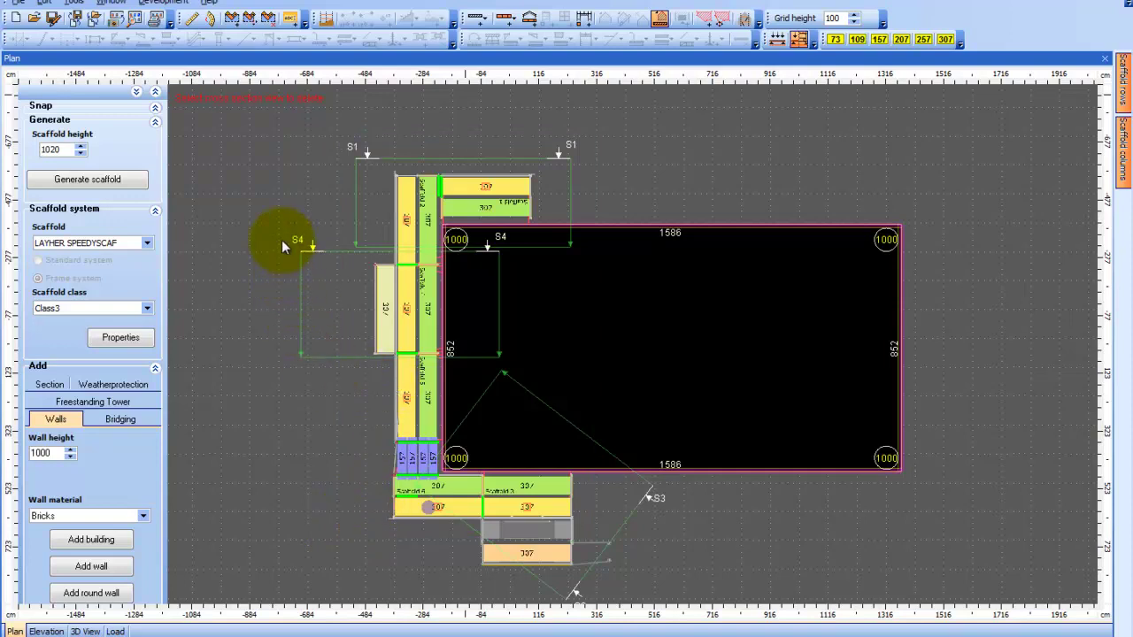
{"action": "key", "text": "Escape"}
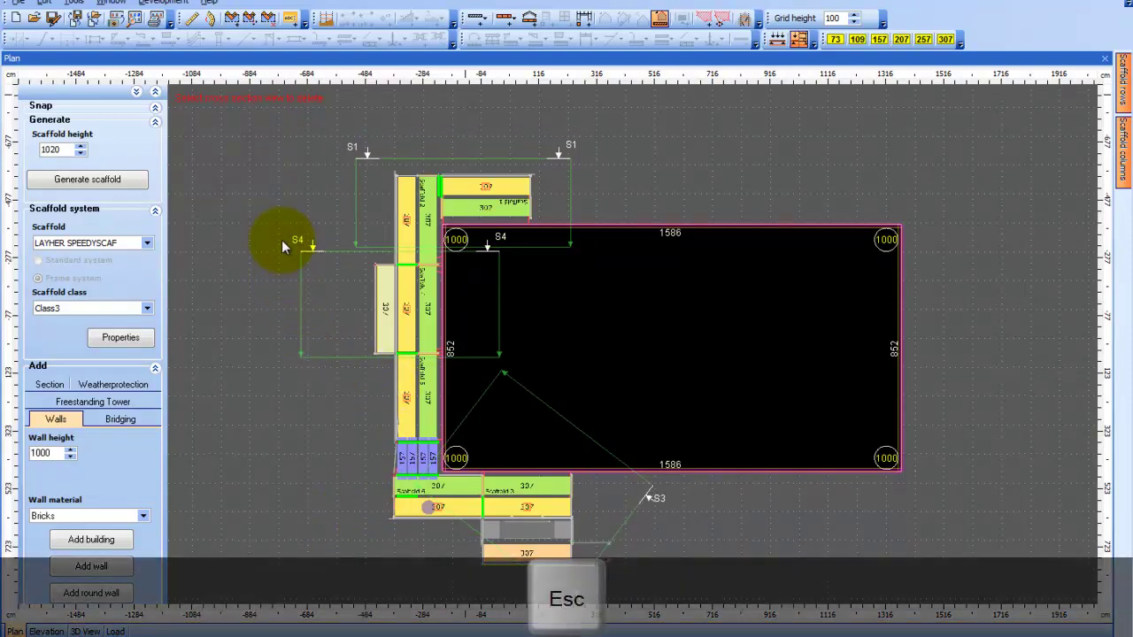
Move S4's start corner in toward the left scaffold and end its cut at the building wall.
{"action": "left_click", "coordinate": [253, 19]}
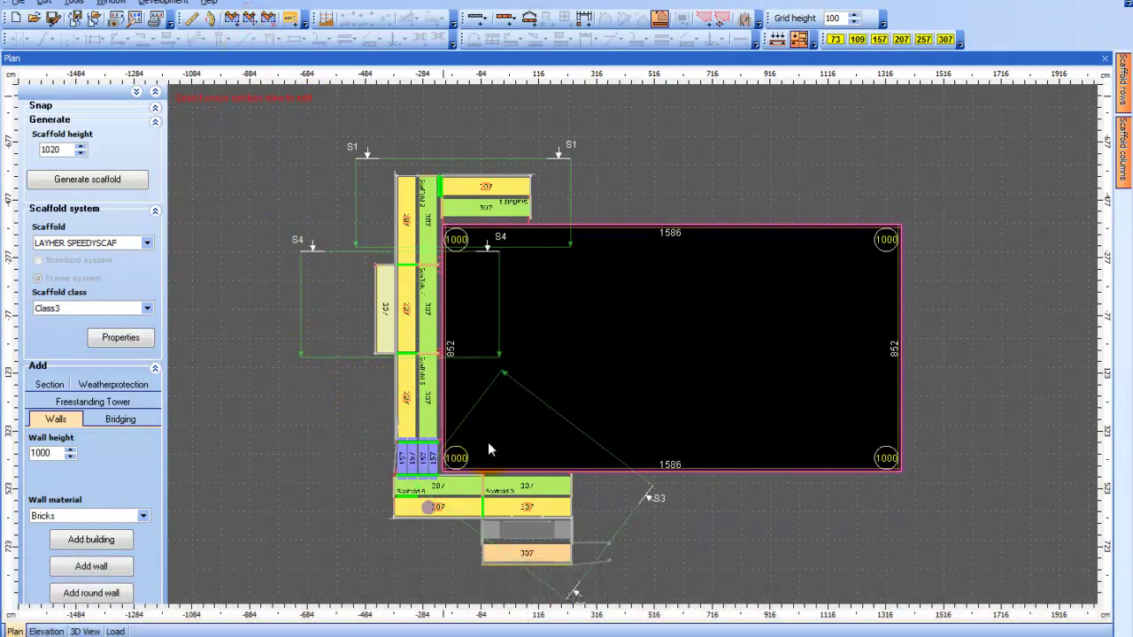
{"action": "left_click", "coordinate": [302, 253]}
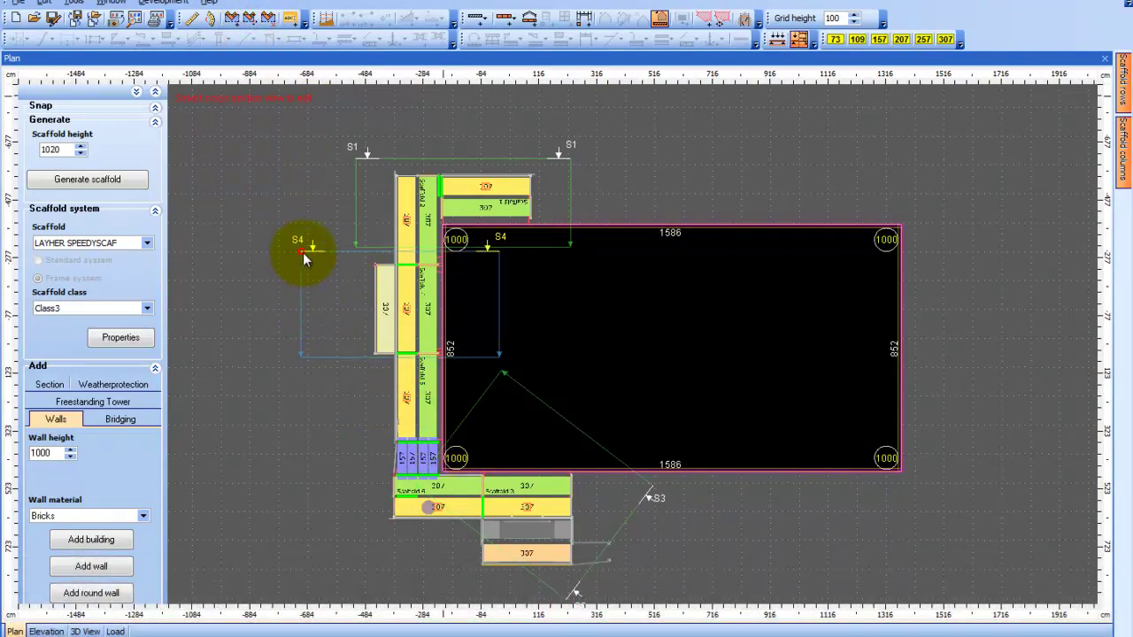
{"action": "left_click", "coordinate": [301, 252]}
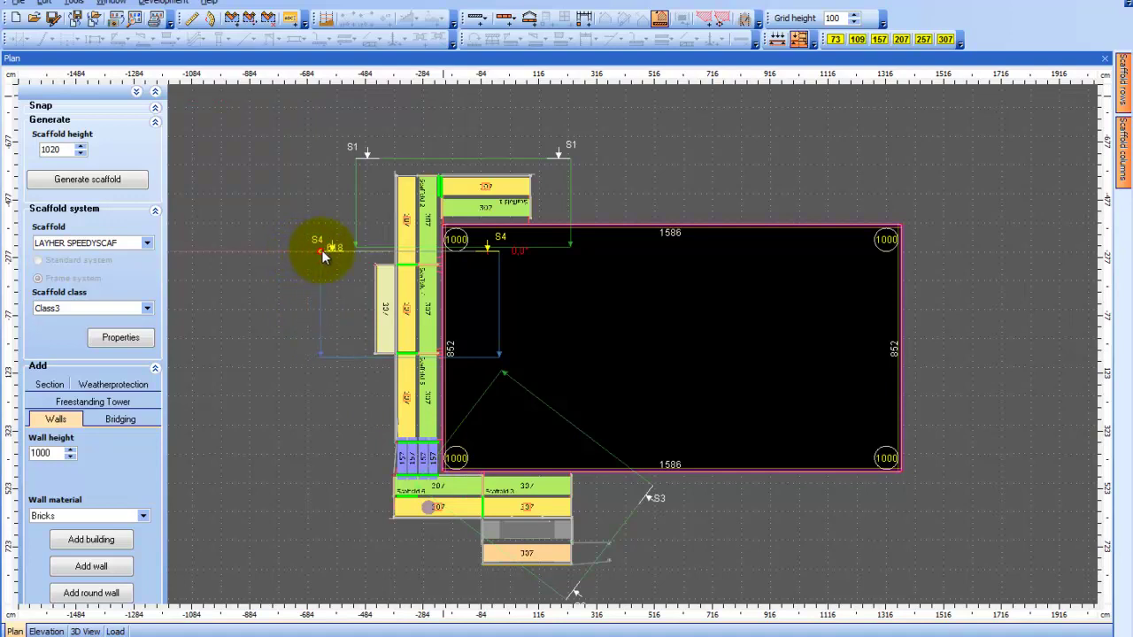
{"action": "left_click", "coordinate": [337, 255]}
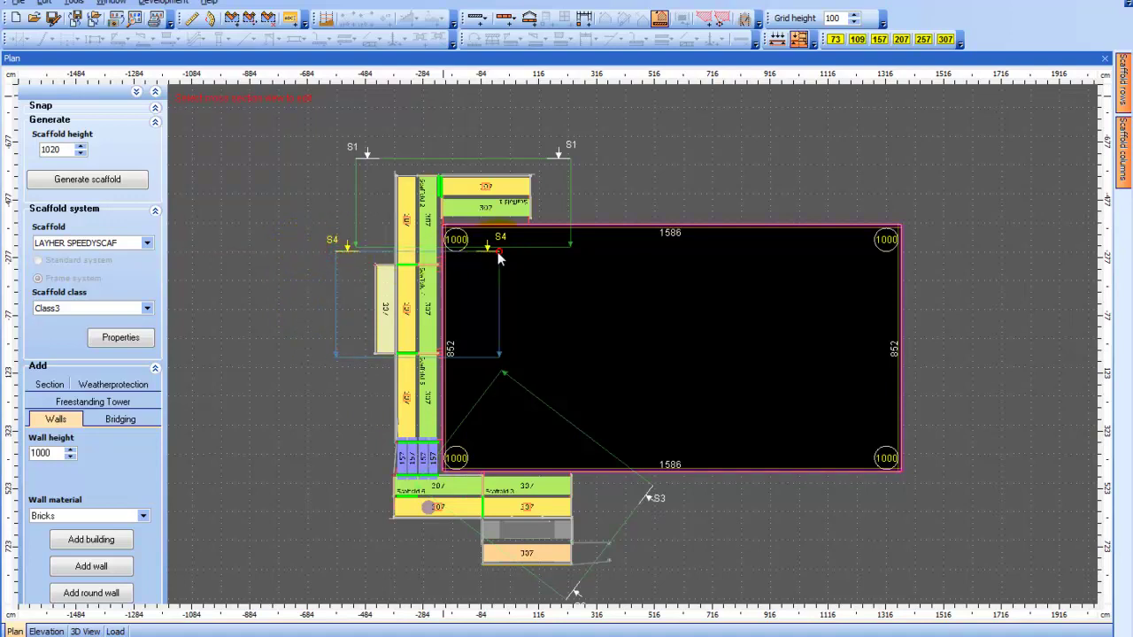
{"action": "left_click", "coordinate": [455, 254]}
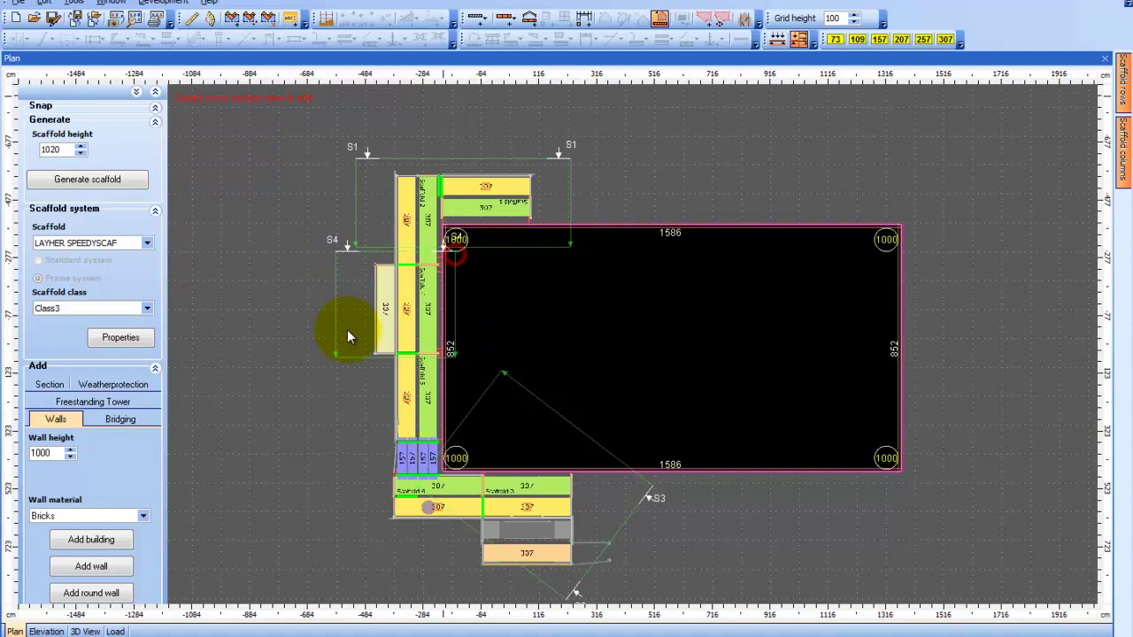
{"action": "left_click", "coordinate": [334, 255]}
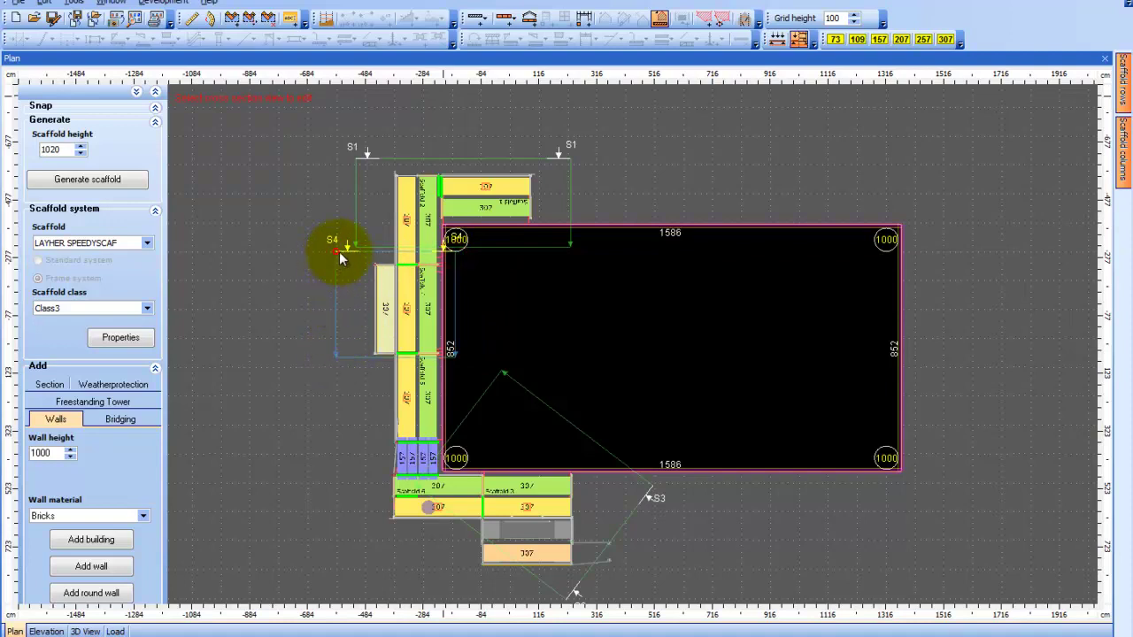
{"action": "left_click", "coordinate": [341, 258]}
{"action": "key", "text": "Escape"}
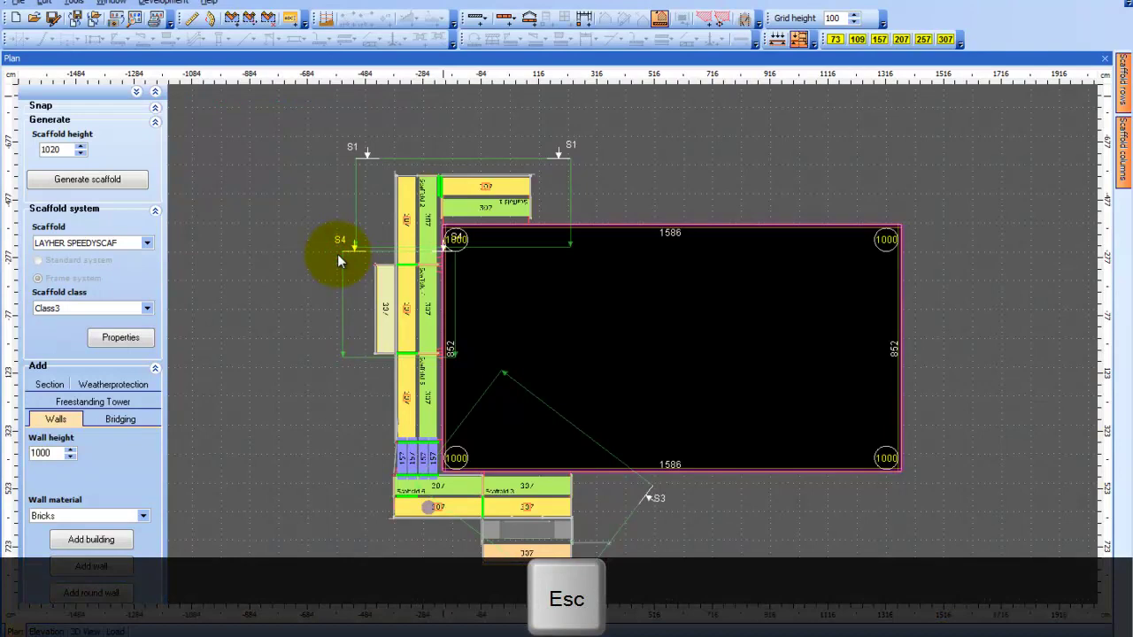